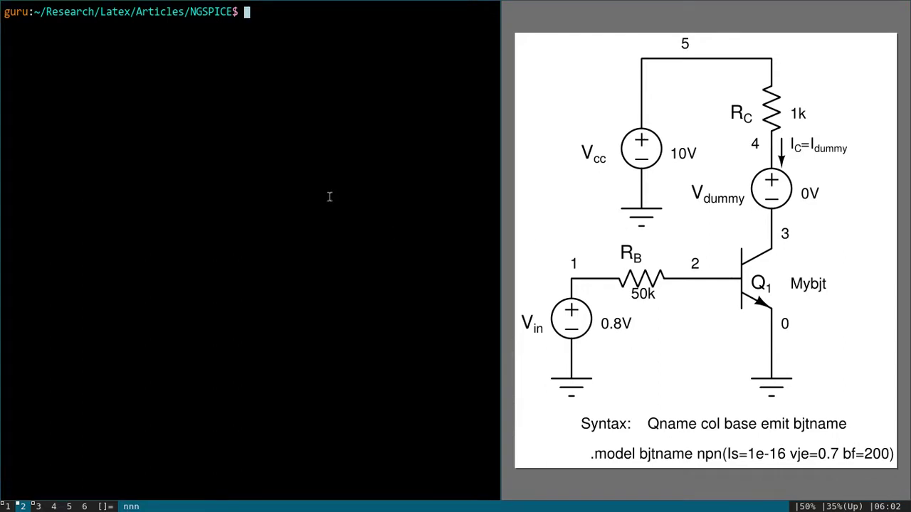
Create transistor.cir in Vim, starting with the comment line '* Transfer characterstics of BJT'.
text(vim )
text(tr)
text(ansis)
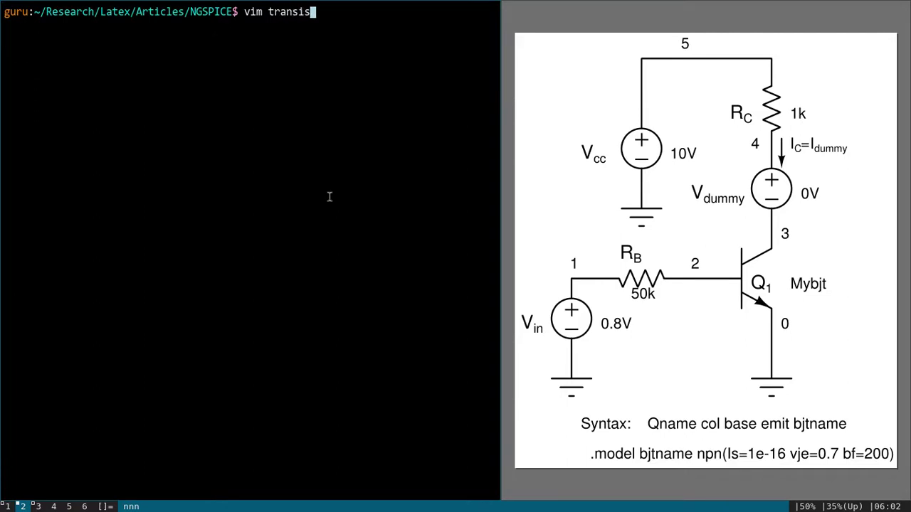
text(tor)
text(.ci)
text(r)
key(Return)
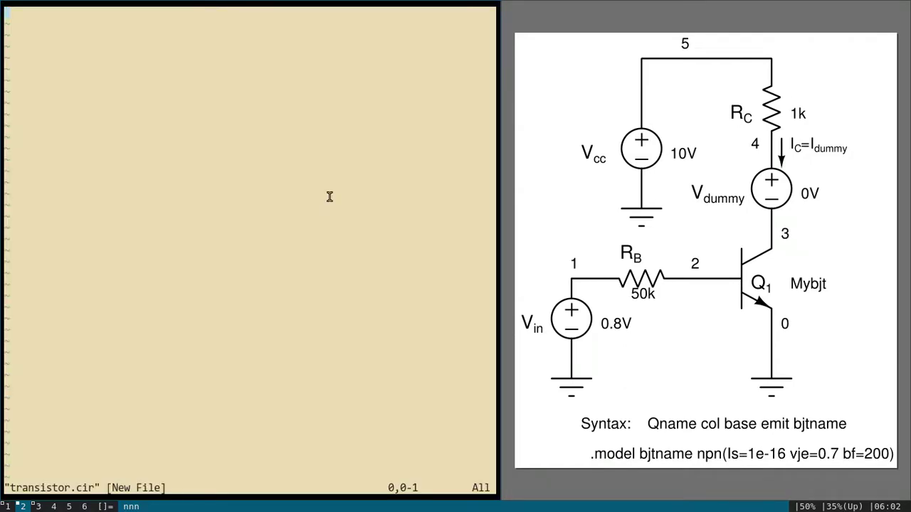
key(asterisk)
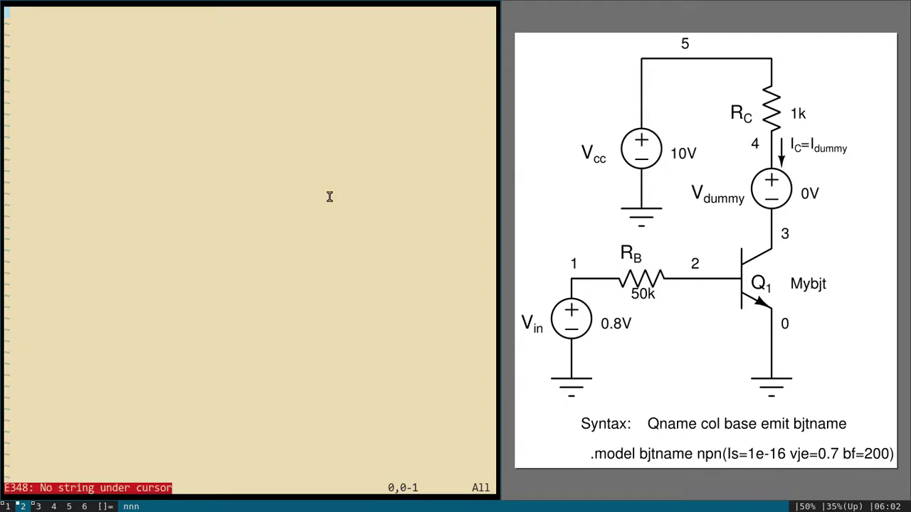
text(i)
text(*)
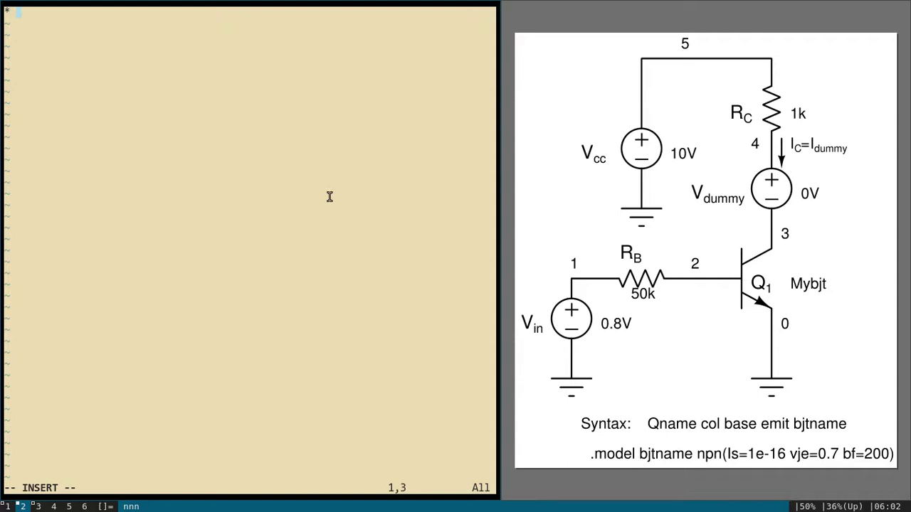
text( T)
text(rnafer)
key(BackSpace)
key(BackSpace)
key(BackSpace)
key(BackSpace)
key(BackSpace)
text(ansfer c)
text(haracter)
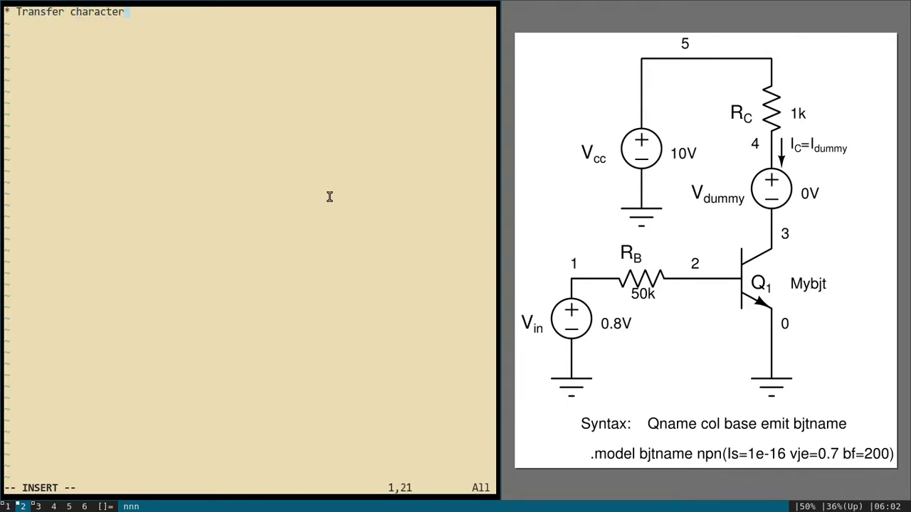
text(stics)
text( of )
text(BJ)
text(T)
Add the lines 'Vin 1 0 0.8', 'Rb 1 2 50k' and 'Q1 3 2 0 mybjt' below the title.
key(Return)
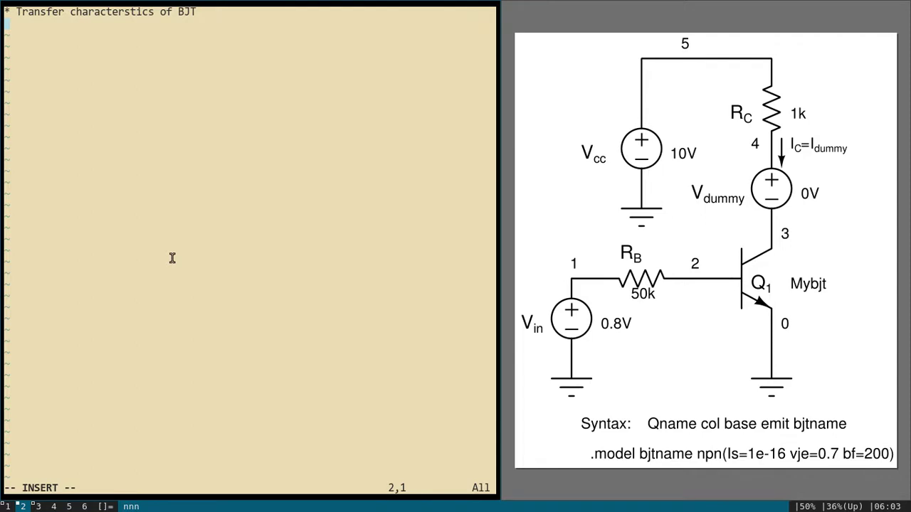
text(Vin )
text(1 0 )
text(0.8)
key(Return)
text(R)
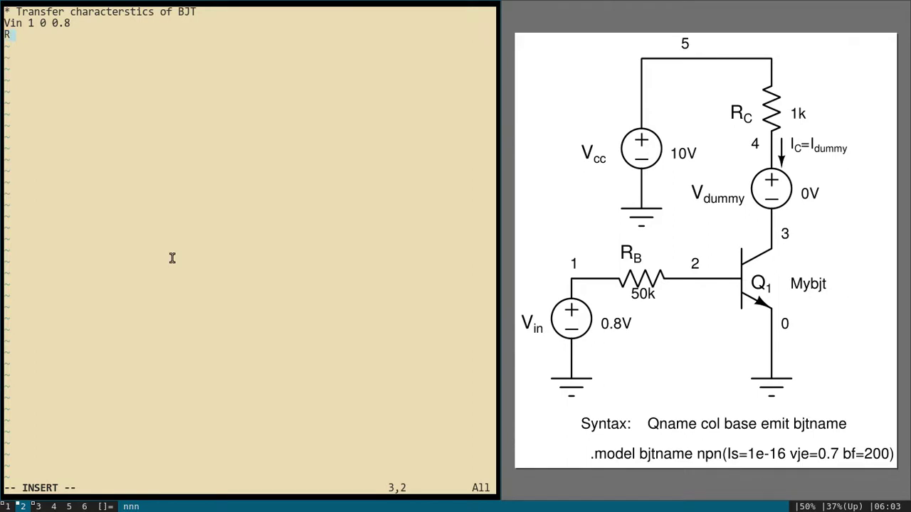
text(b )
text(1 2 )
text(50k)
key(Return)
text(Q)
text(1 )
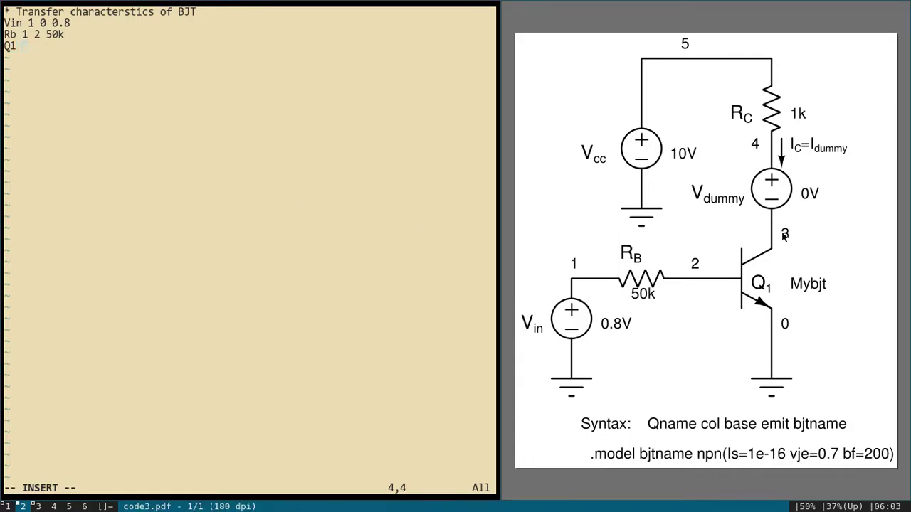
text(3 )
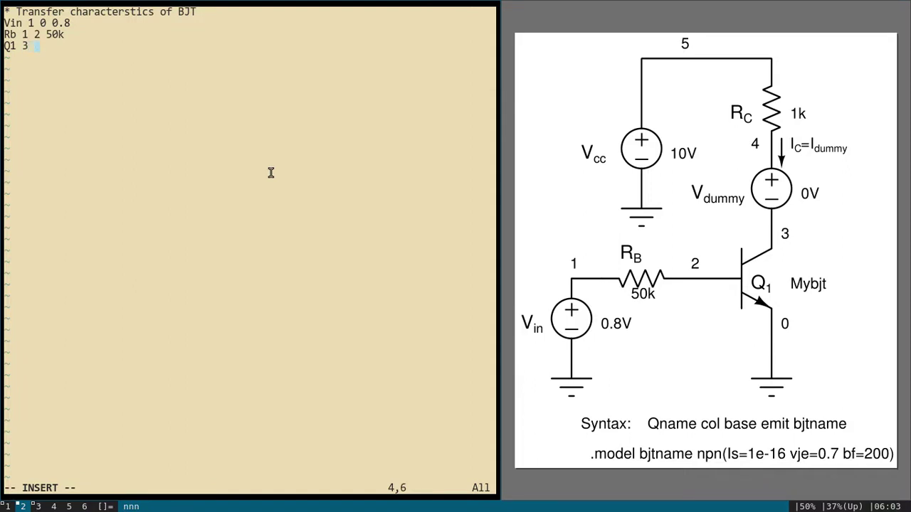
text(2 )
text(0)
text( m)
text(ybjt)
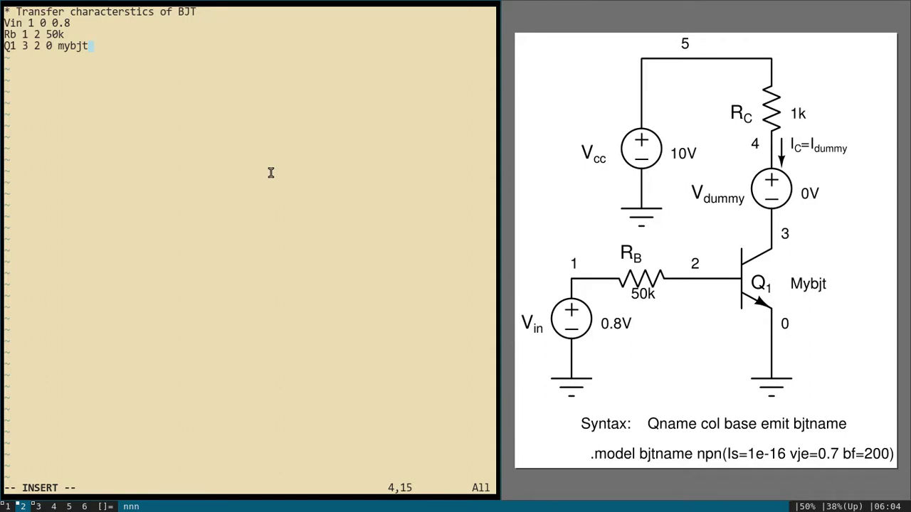
Add the lines 'vdummy 4 3 0', 'Rc 5 4 1k' and 'vcc 5 0 10' to the netlist.
key(Return)
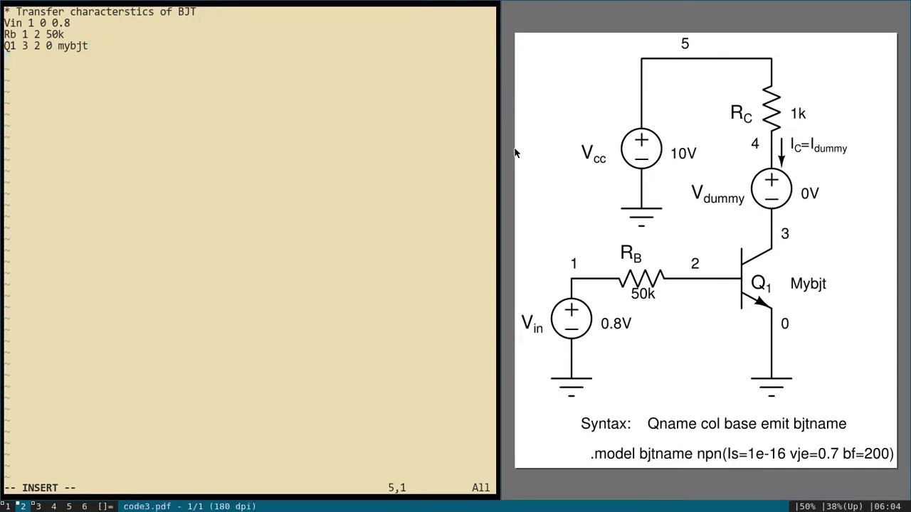
text(v)
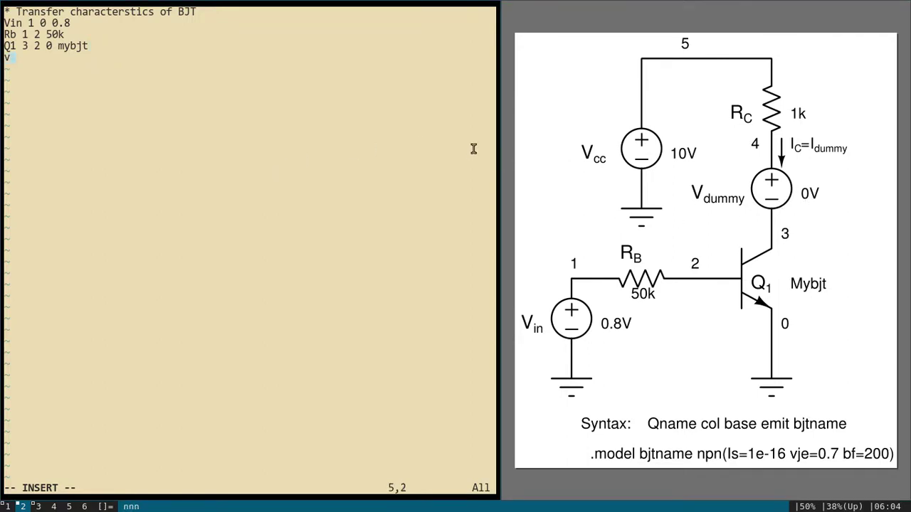
text(dummy)
text( 4 3 )
text(0)
key(Return)
text(Rc)
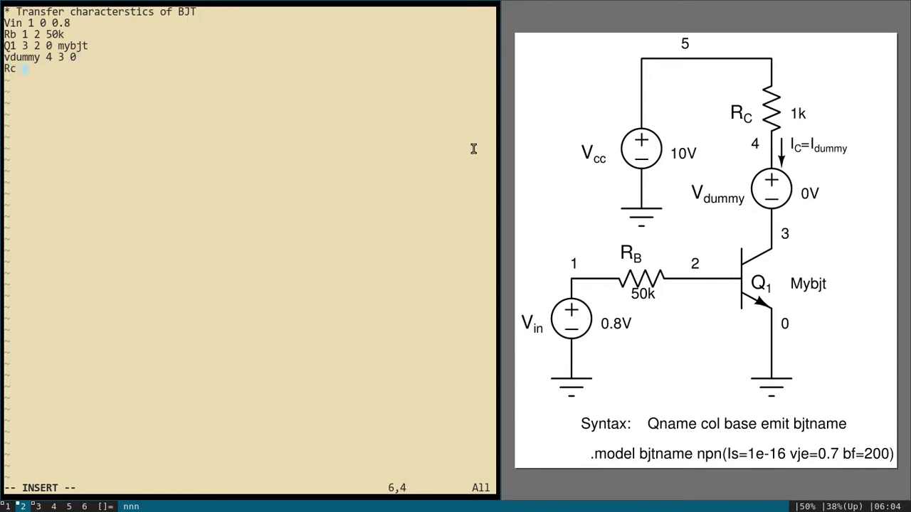
text( 5 4 )
text(1k)
key(Return)
text(vcc)
text( 5 0 )
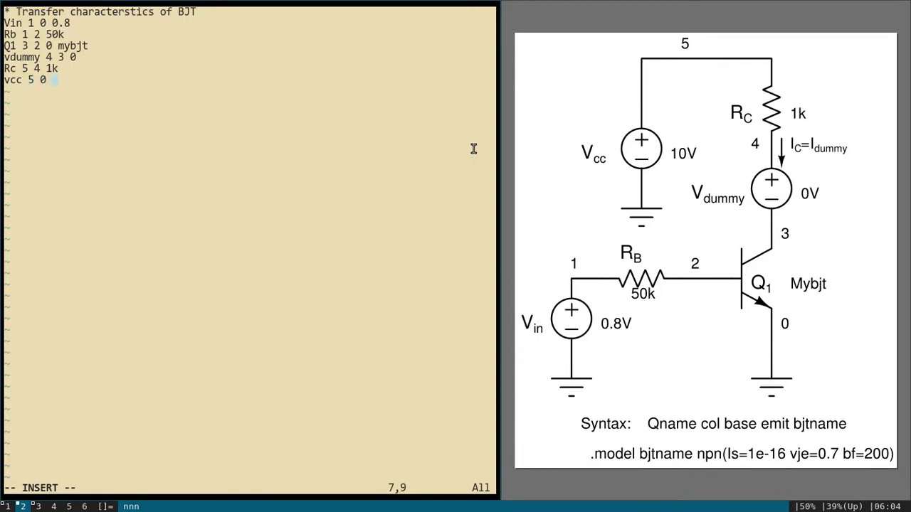
text(10)
Add '.model mybjt npn (Is=1e-16 vje=0.7 bf=200)' followed by a closing '.end' line.
key(Return)
text(.mod)
text(el)
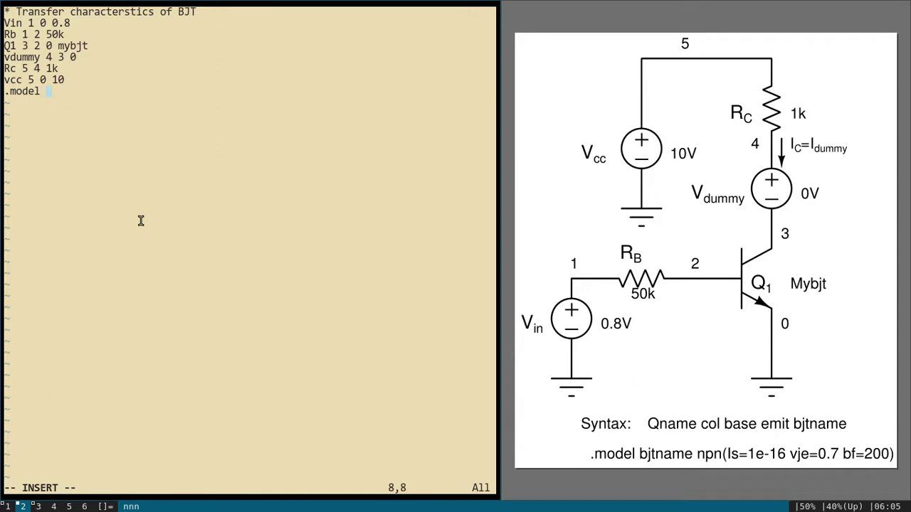
text(my)
text(bjt )
text(npn )
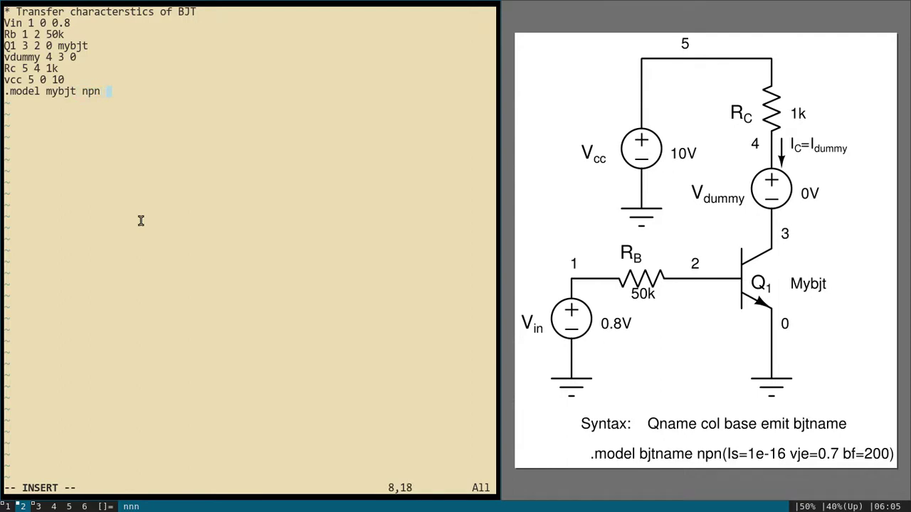
text((Is)
text(=1)
text(e-)
text(16 )
text(v)
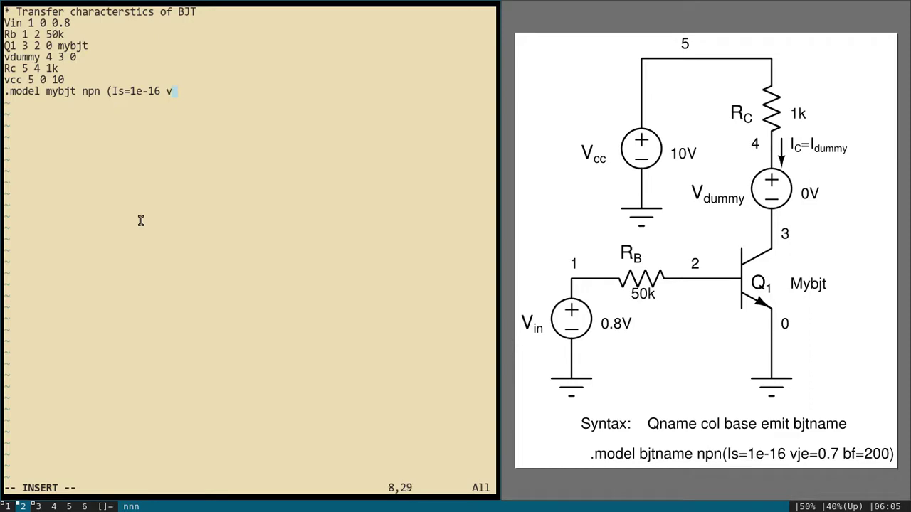
text(je=)
key(BackSpace)
text(=0.)
text(7 )
text(b)
text(f=)
text(200)
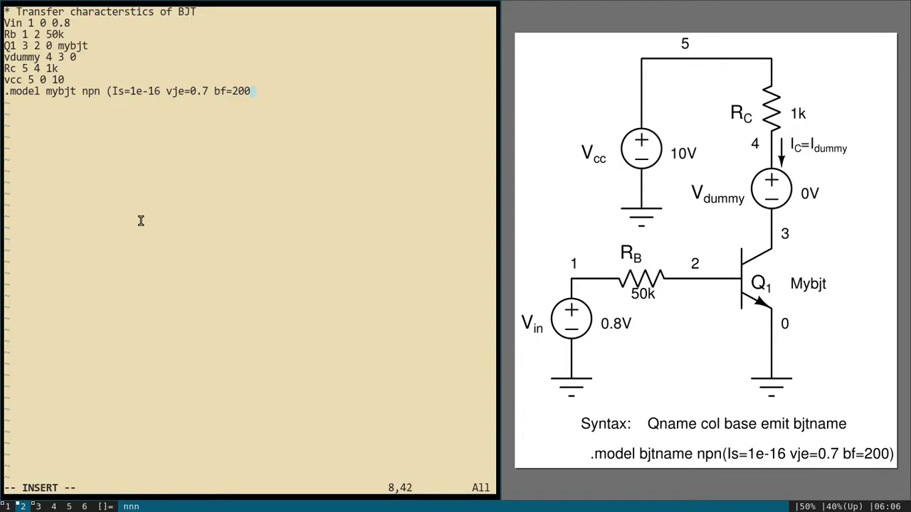
text())
key(Return)
text(.en)
text(d)
Leave insert mode and save the netlist to transistor.cir with :w.
key(Escape)
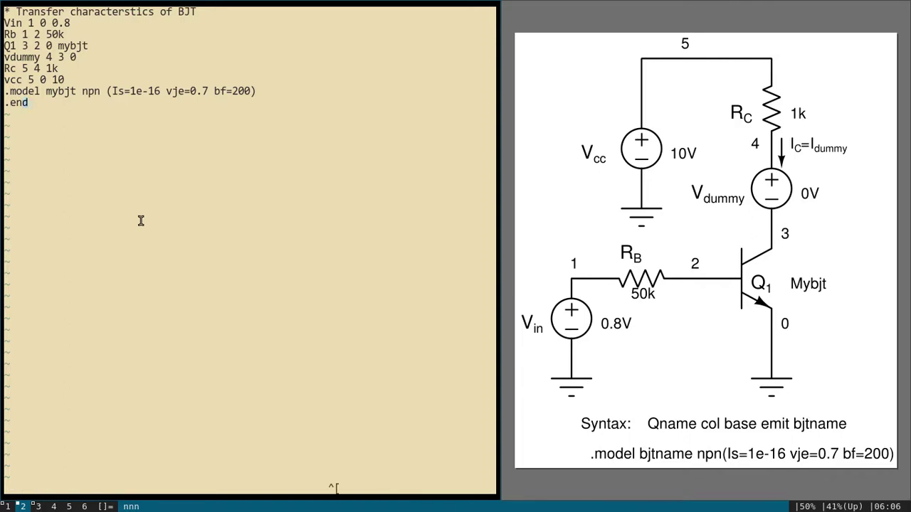
text(:)
text(w)
key(Return)
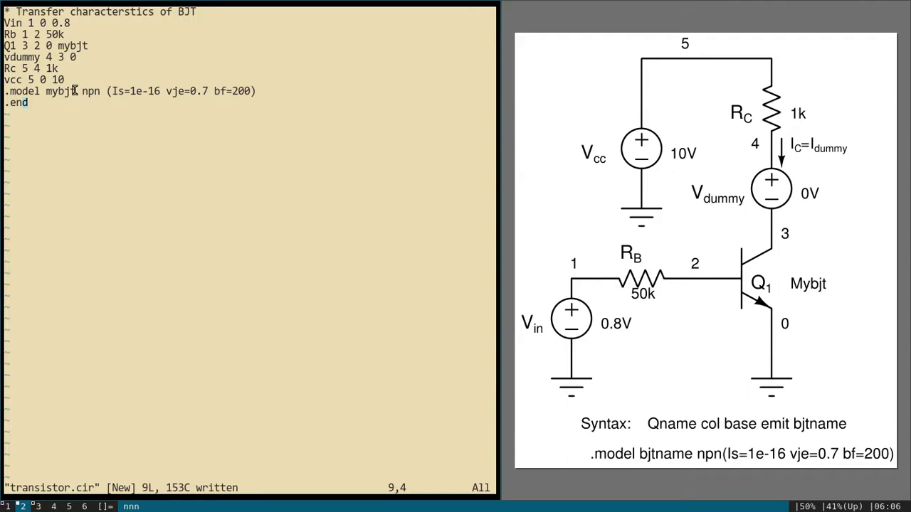
Quit Vim with :q, returning to the shell prompt.
key(Escape)
text(:)
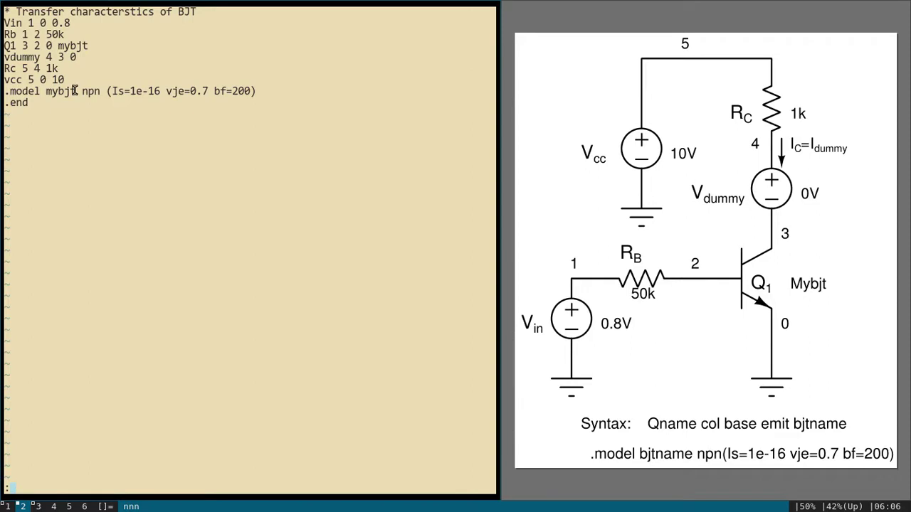
text(q)
key(Return)
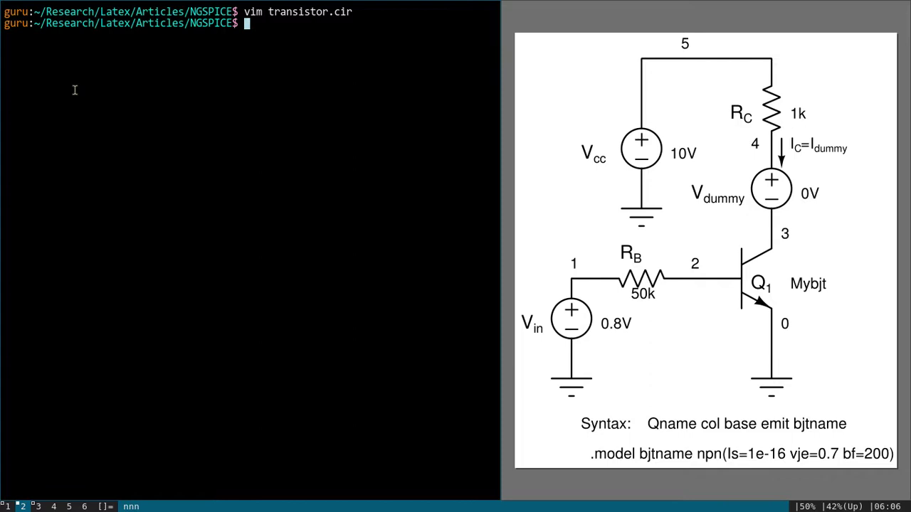
Launch ngspice with the transistor.cir netlist loaded.
text(n)
text(gspice )
text(tr)
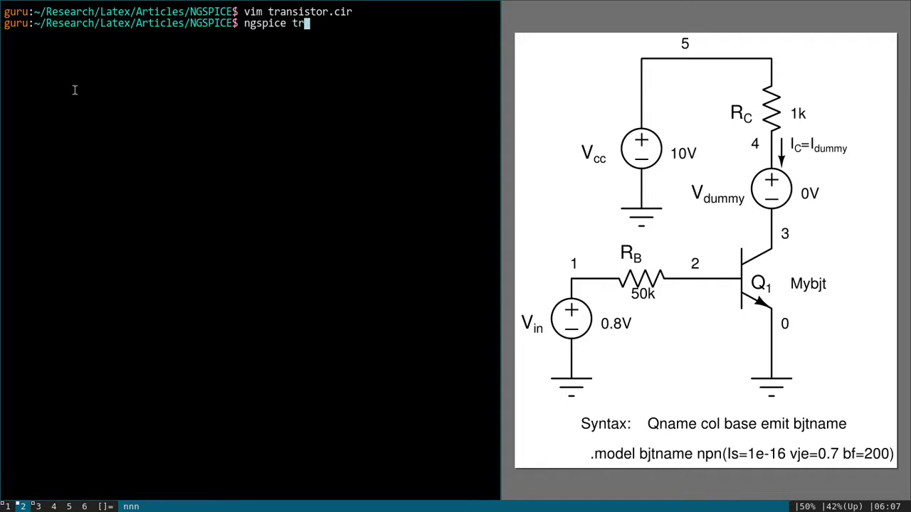
text(ansist)
text(or.)
text(cir)
key(Return)
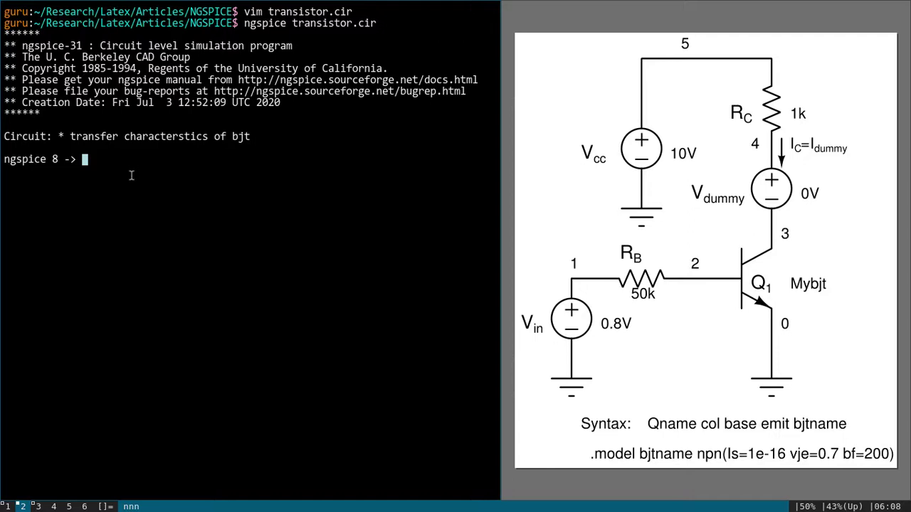
Run 'dc vcc 0 10 1 vin 0.7 0.8 0.02' to sweep vcc over vin steps.
text(dc)
text(v)
text(cc )
text(0 )
text(10 )
text(1)
text(vin)
text(0.7)
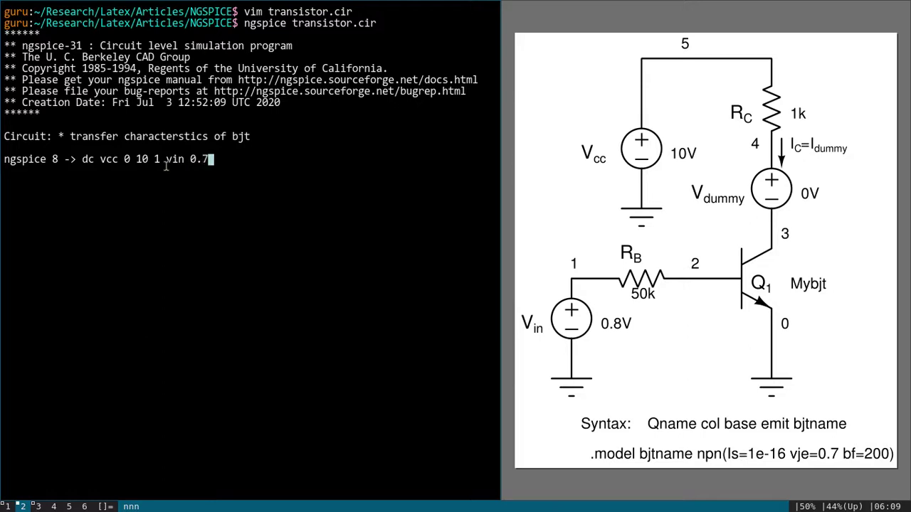
text( 0.)
text(8 )
text(0.)
text(02)
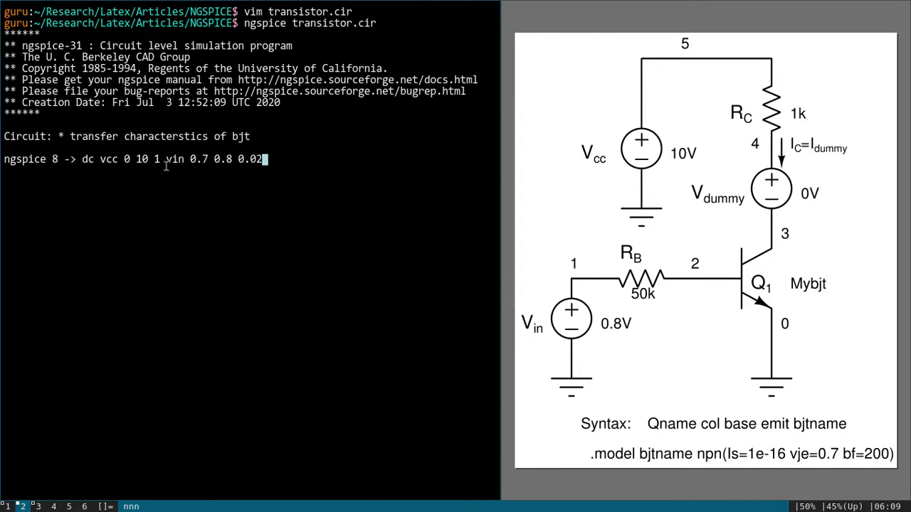
key(Return)
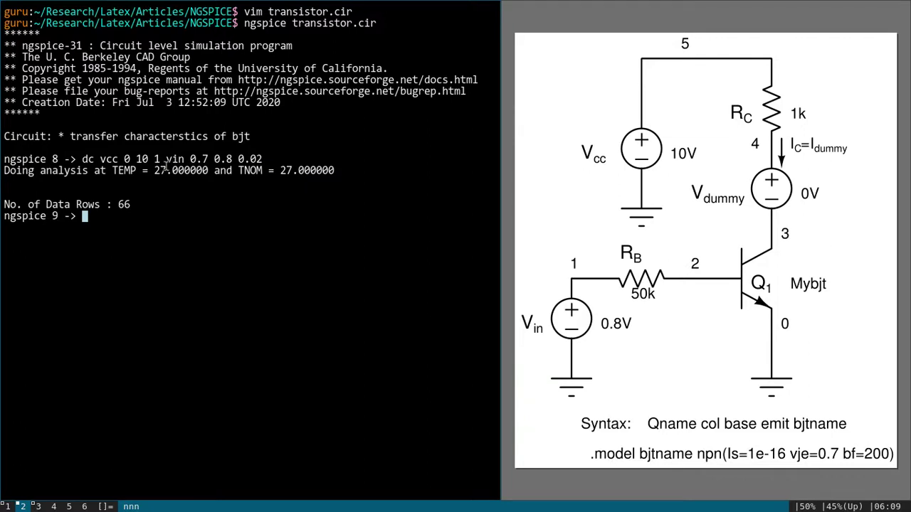
Enter the command 'plot i(vdummy)' at the ngspice prompt.
text(plot)
text(i)
text(()
text(v)
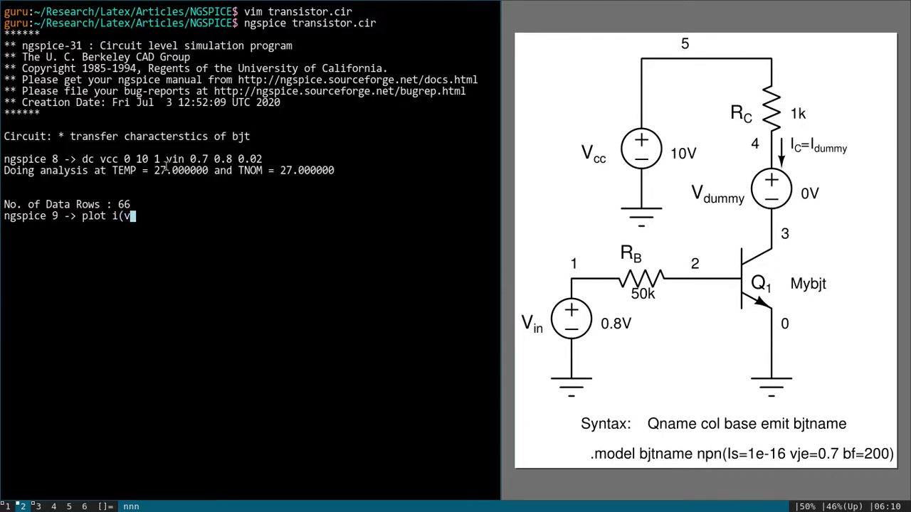
text(dumm)
text(y)
text())
Run the plot to show six i(vdummy) curves versus vcc, peaking near 247 µA.
key(Return)
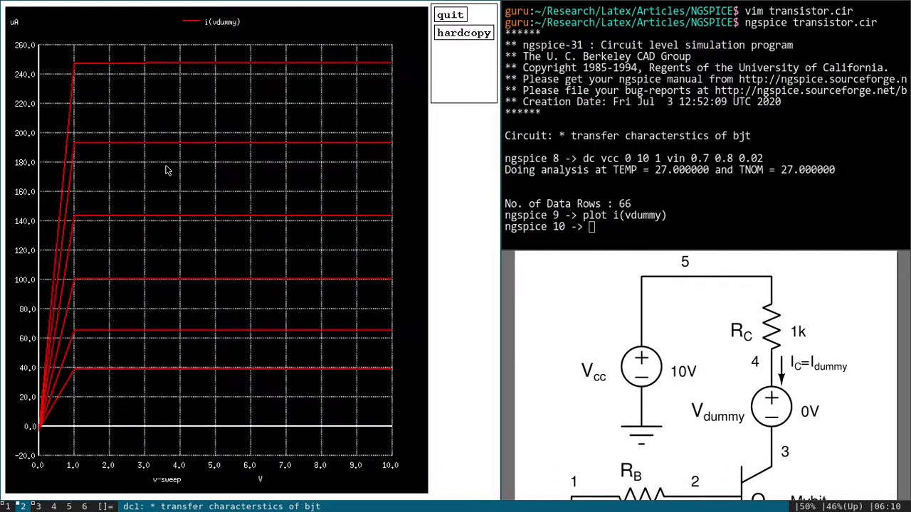